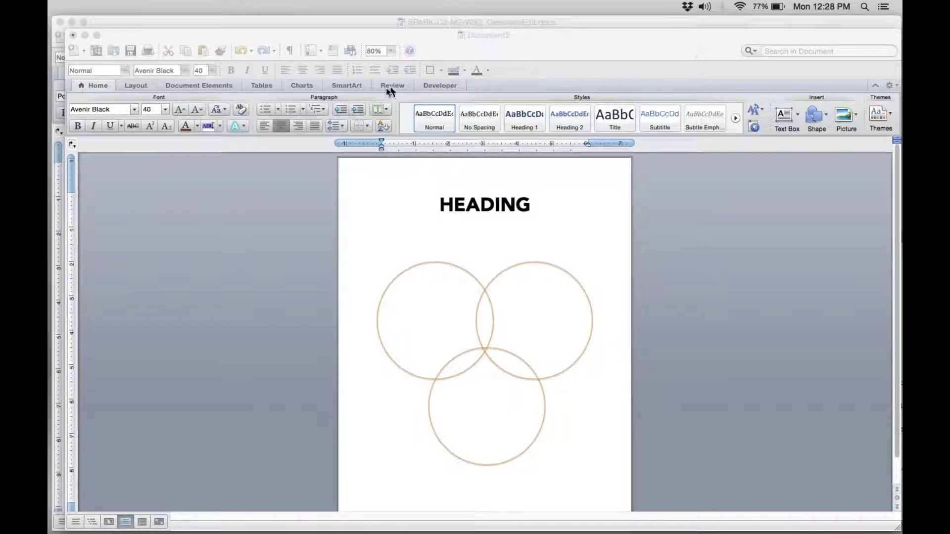
Open Word's font colour choices for HEADING, then switch to the brand colour sheet.
left_click(197, 126)
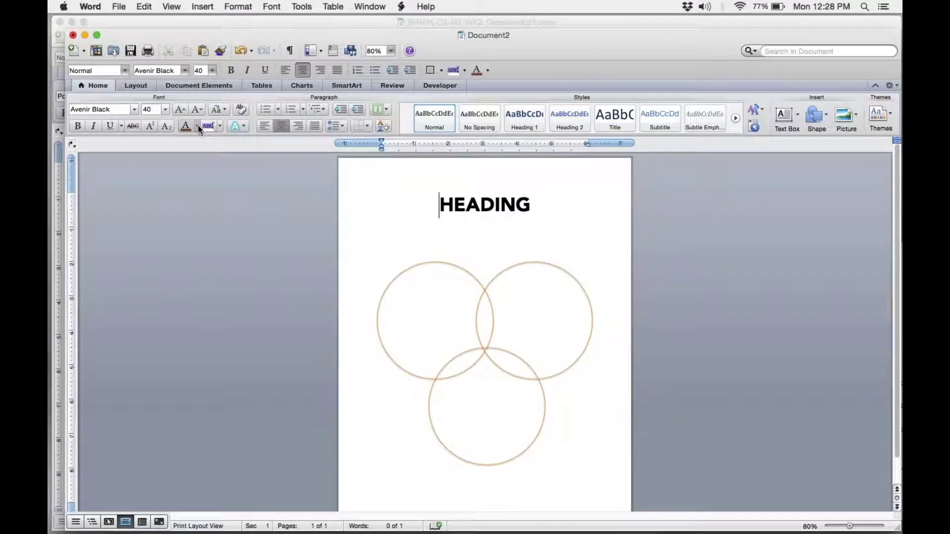
left_click(198, 126)
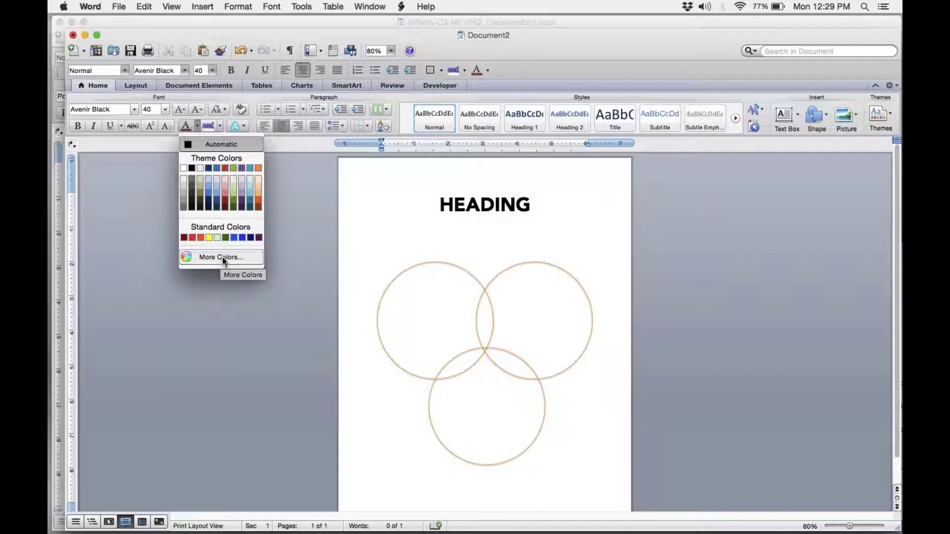
key("super+Tab")
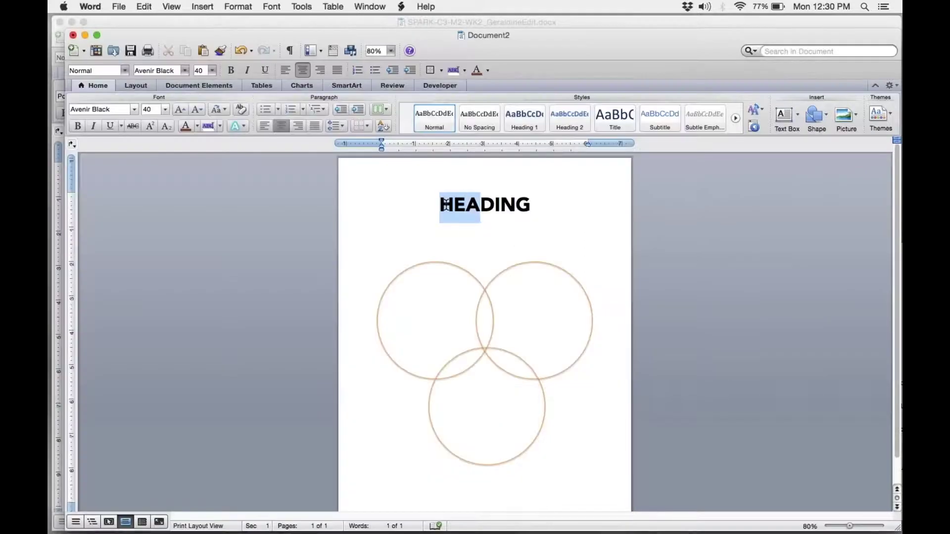
Note Deep Maroon (603030, RGB 96, 48, 48) and return to Word with HEADING selected.
key("shift+Right")
key("shift+Right")
key("shift+Right")
key("shift+Right")
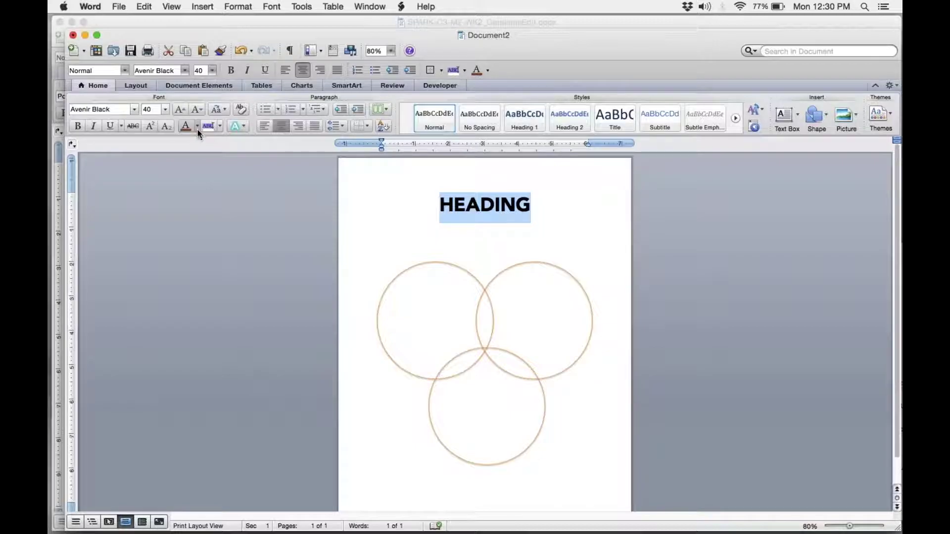
Colour HEADING with custom RGB sliders set to red 96, green 48, blue 48.
left_click(197, 127)
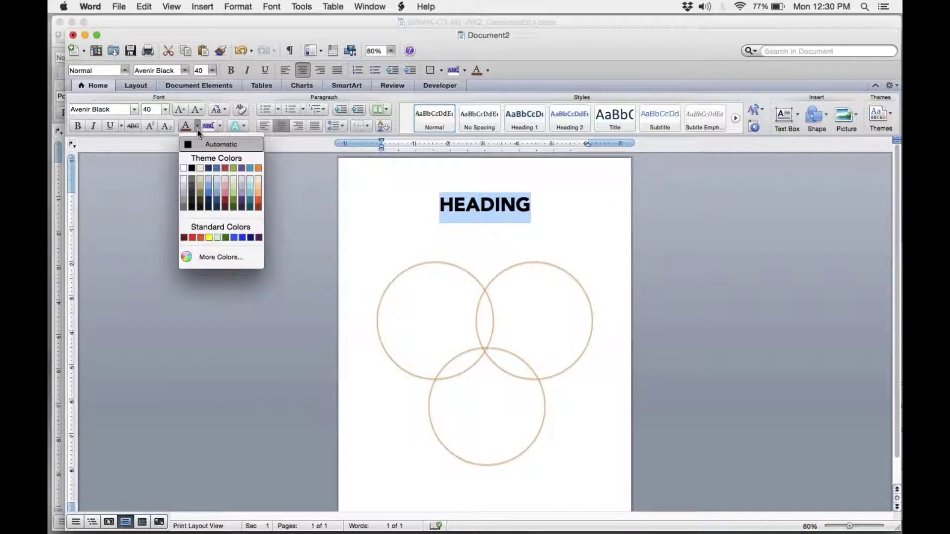
left_click(230, 258)
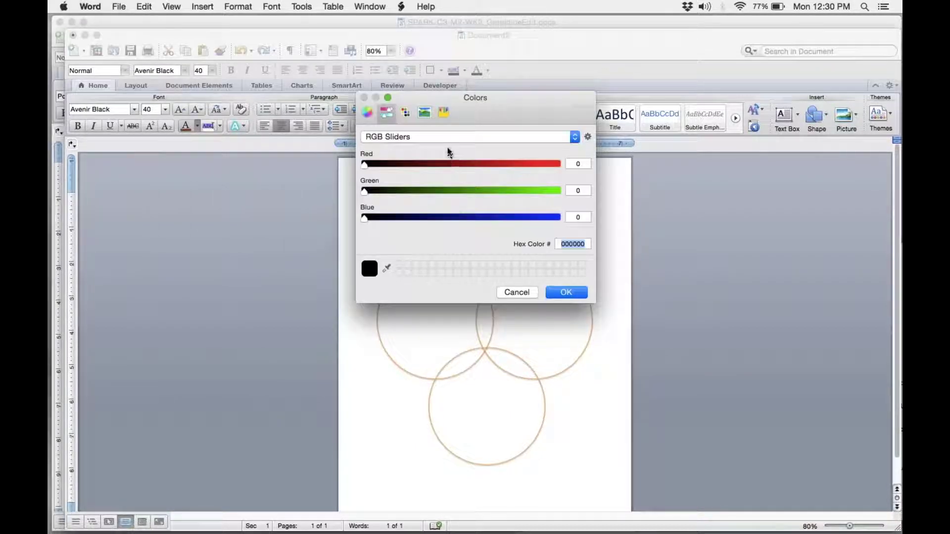
left_click(560, 139)
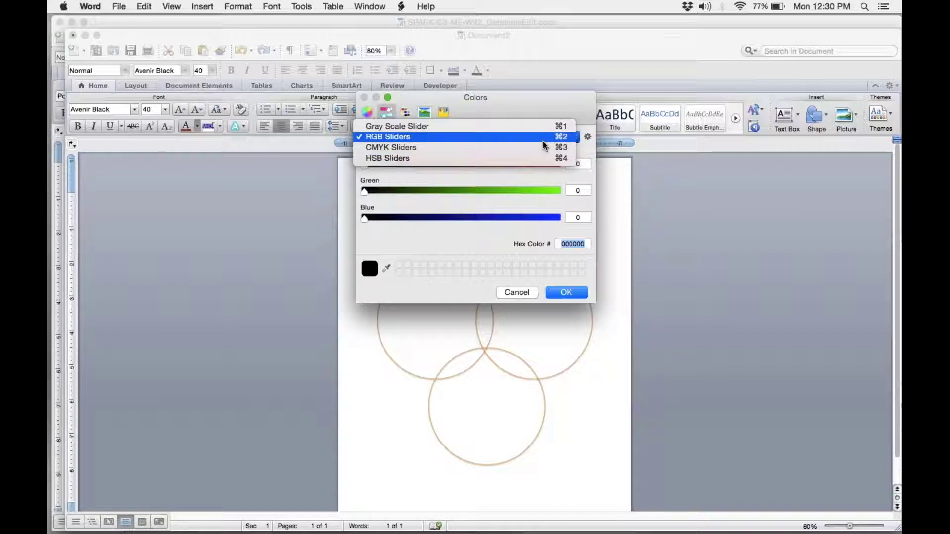
left_click(559, 137)
type("96")
key("Tab")
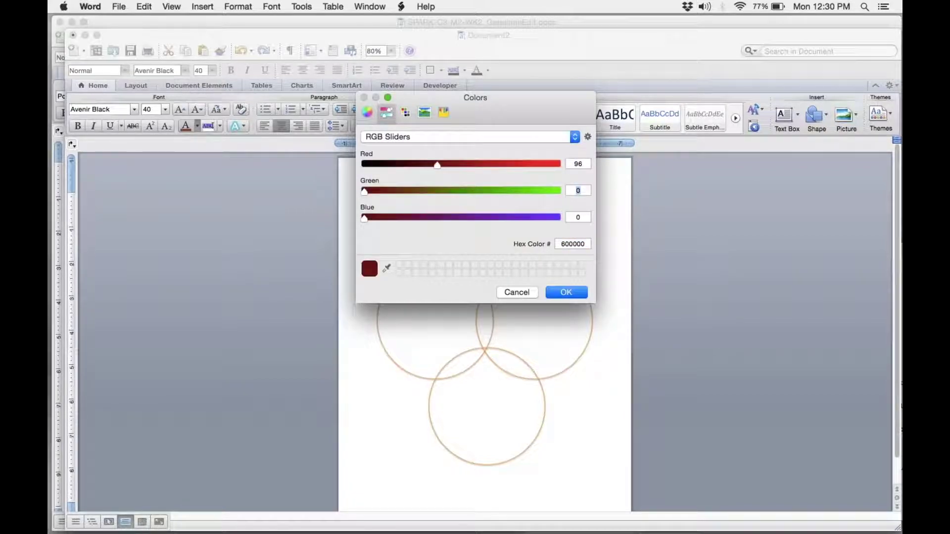
key("Tab")
type("48")
key("Tab")
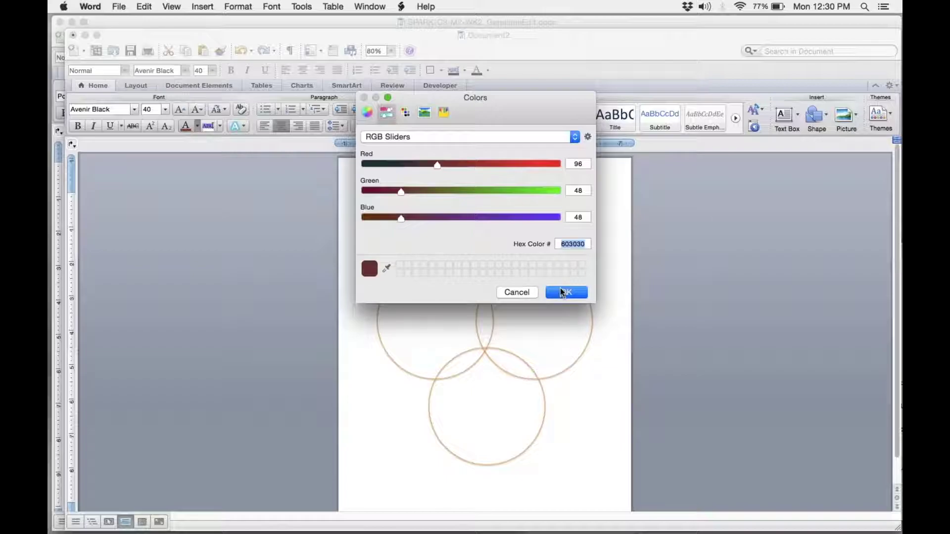
left_click(562, 293)
left_click(570, 203)
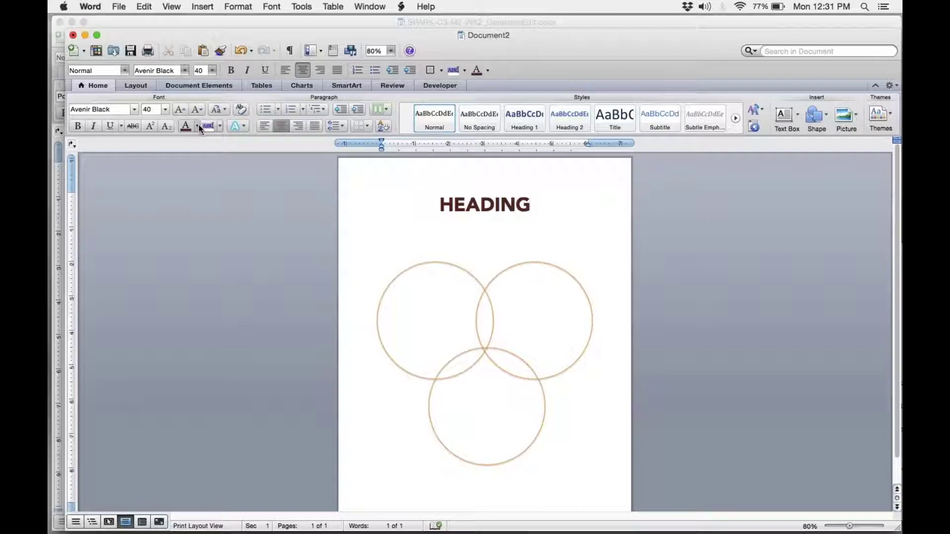
left_click(197, 126)
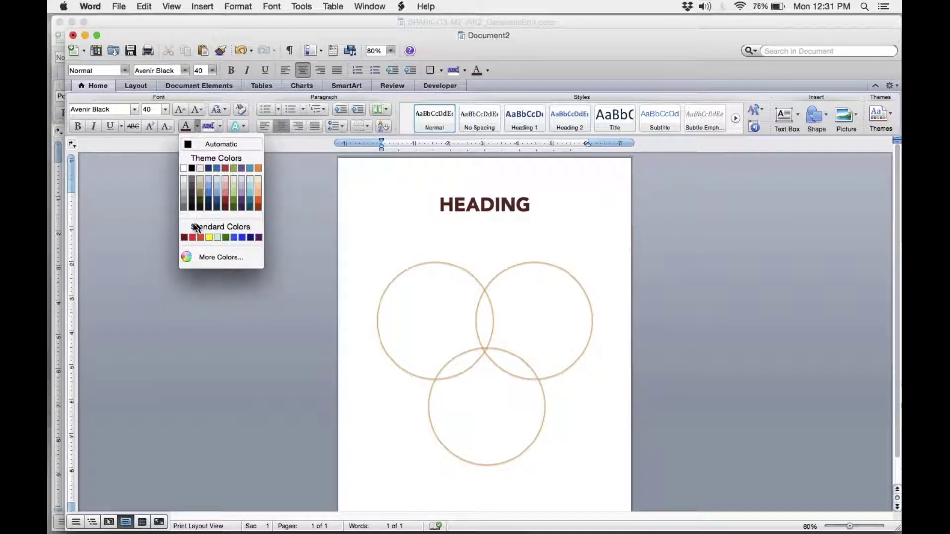
Select the full maroon HEADING text.
left_click(198, 125)
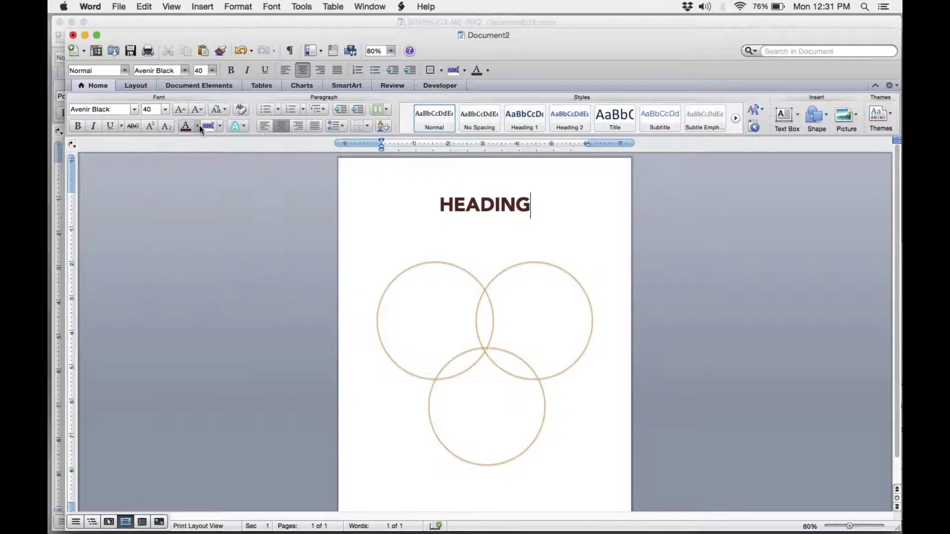
left_click(547, 210)
left_click_drag(541, 207, 447, 206)
key("shift+Right")
key("shift+Right")
key("shift+Right")
key("shift+Right")
key("shift+Right")
key("shift+Right")
key("shift+Right")
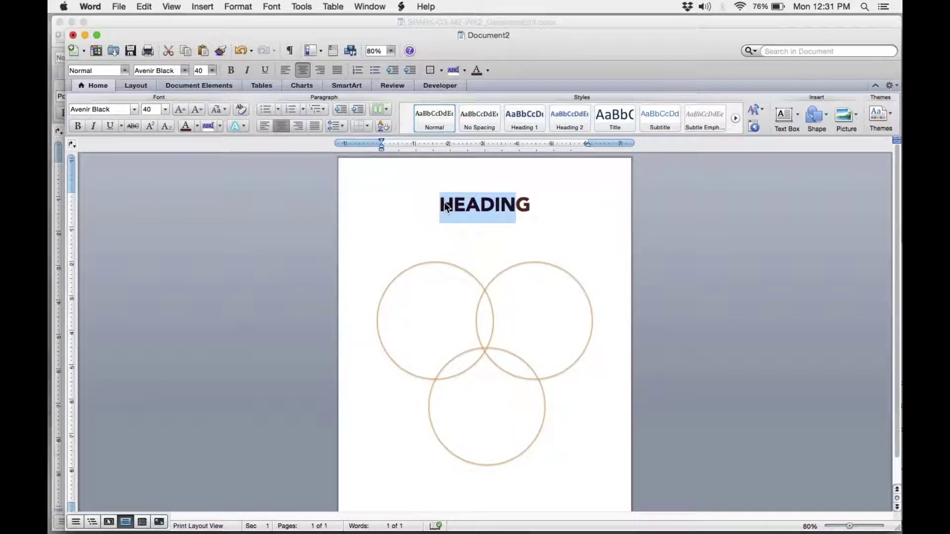
key("shift+Left")
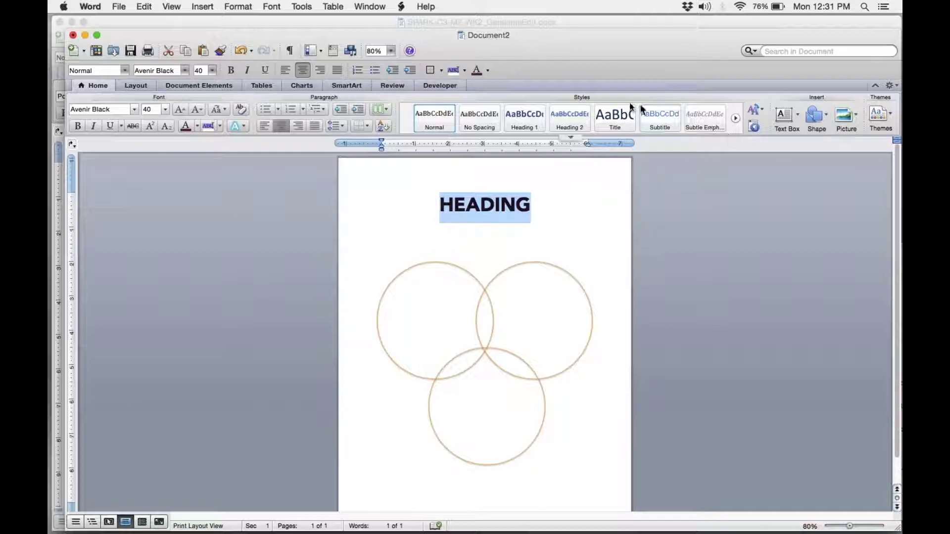
Update the Book Title style to match the selected HEADING formatting.
left_click(736, 119)
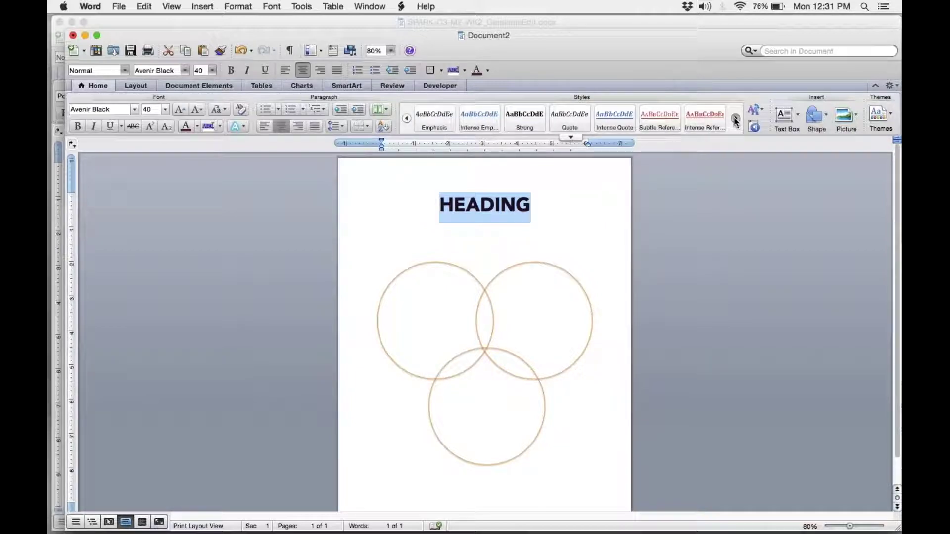
left_click(736, 119)
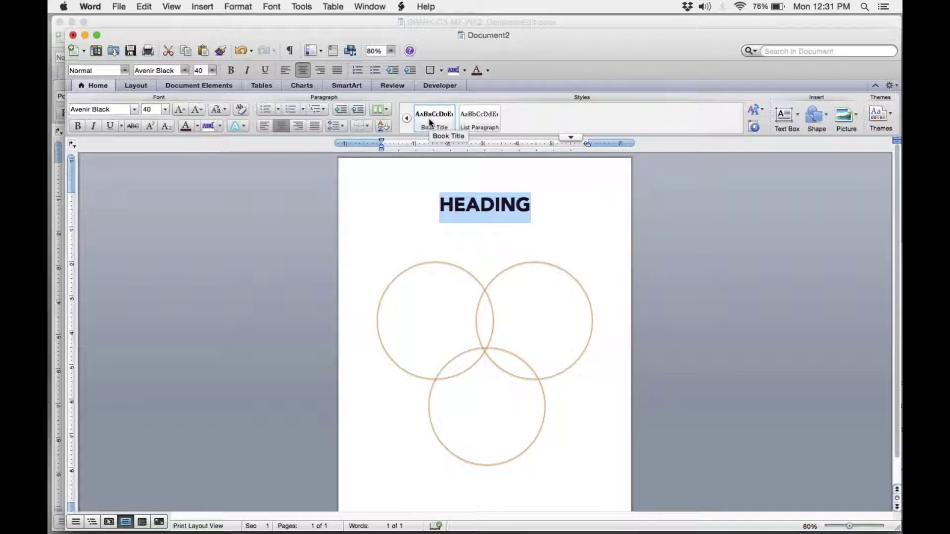
right_click(430, 122)
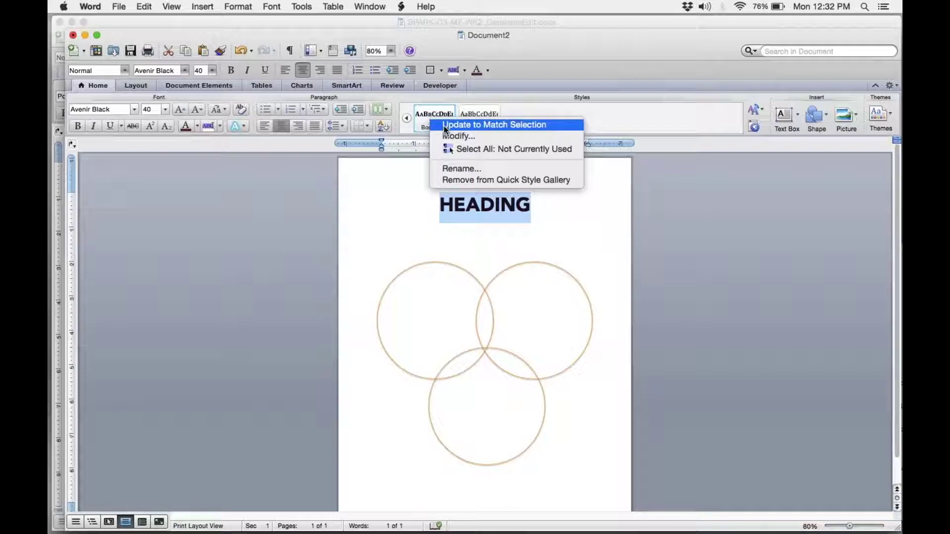
left_click(445, 127)
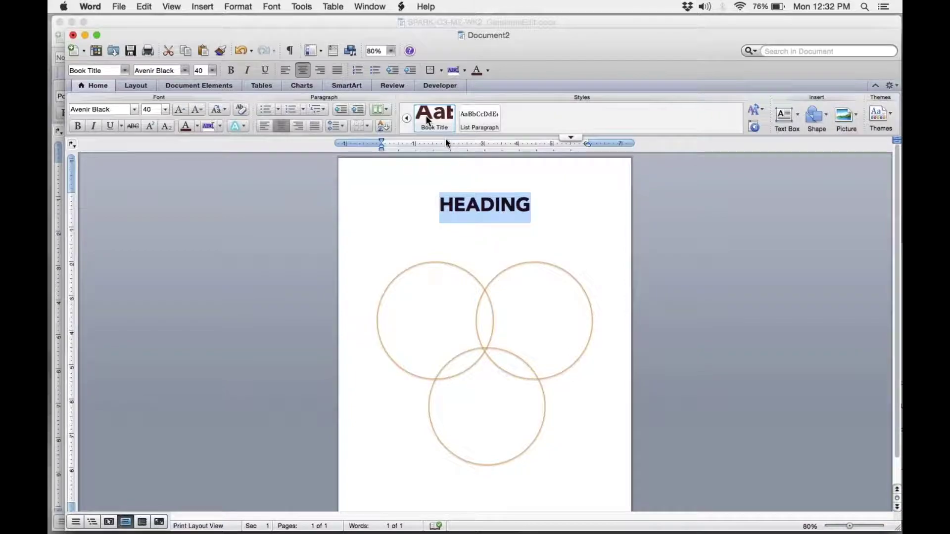
left_click(488, 282)
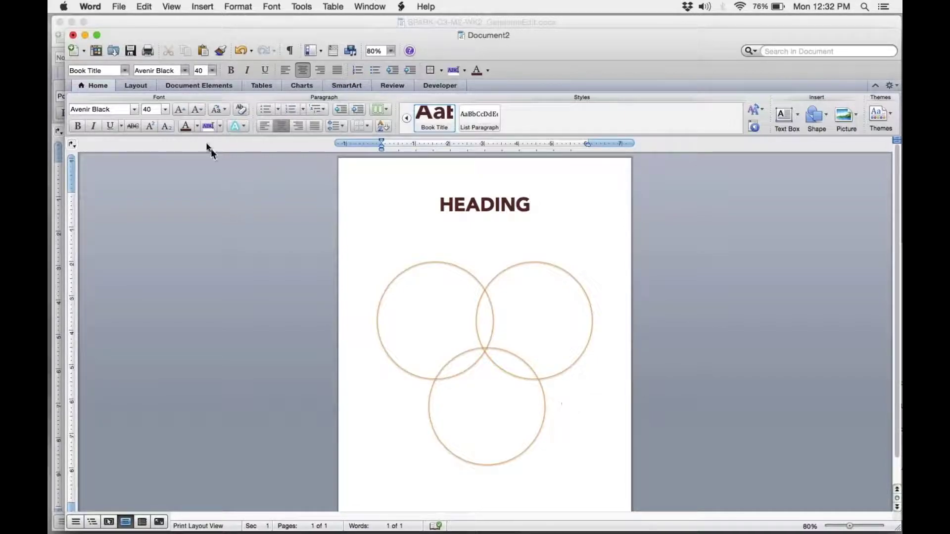
Recheck the brand colour sheet's RGB values, then return to Word and select the top-left circle.
left_click(197, 125)
left_click(198, 135)
key("super+Tab")
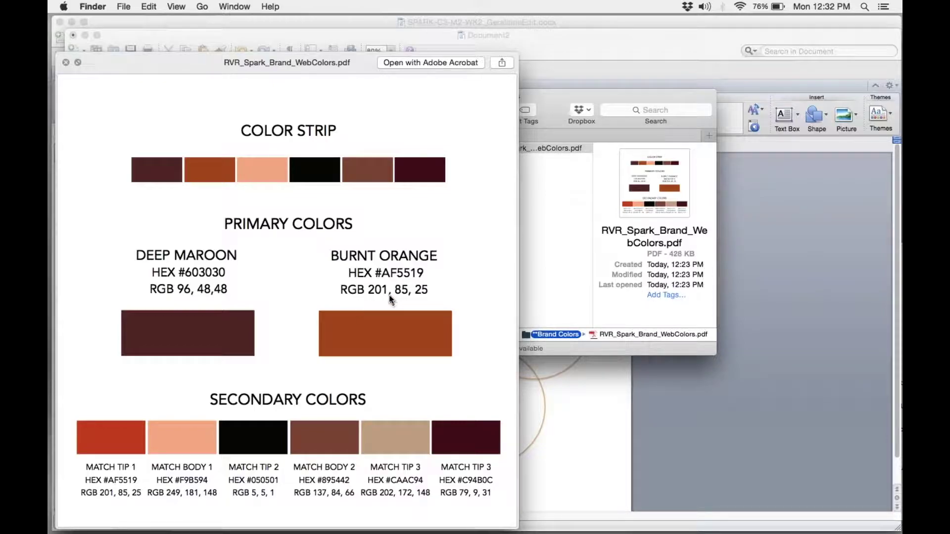
key("super+Tab")
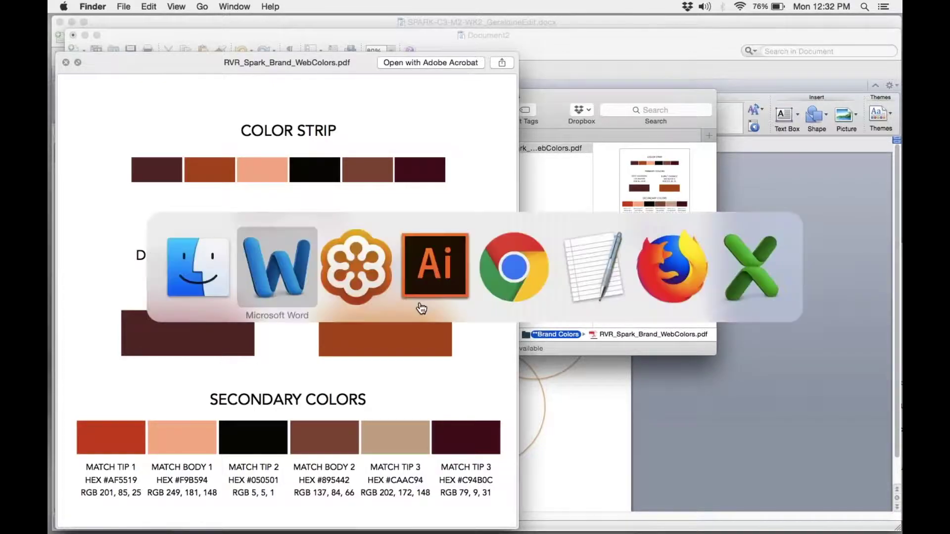
left_click(460, 268)
Give the top-left circle a custom burnt orange outline via RGB sliders (201, 85).
right_click(461, 270)
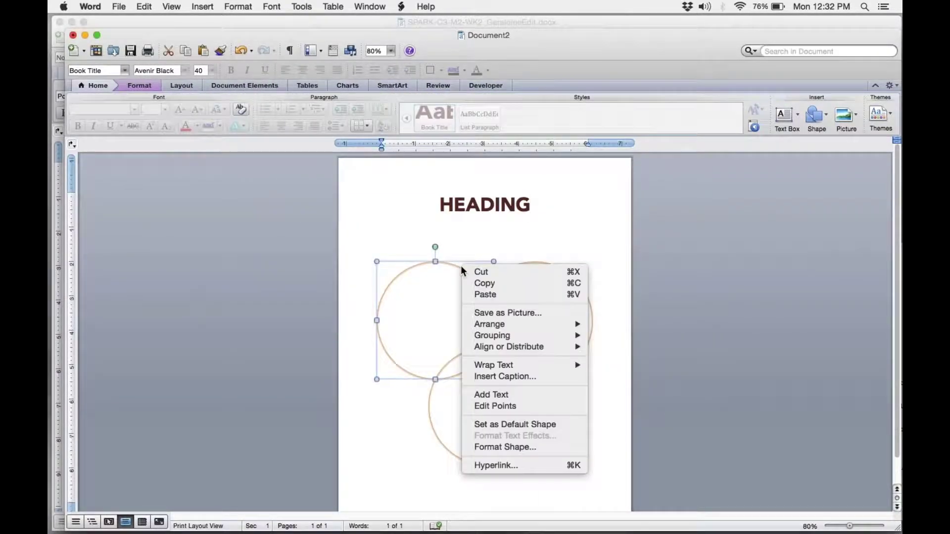
left_click(498, 447)
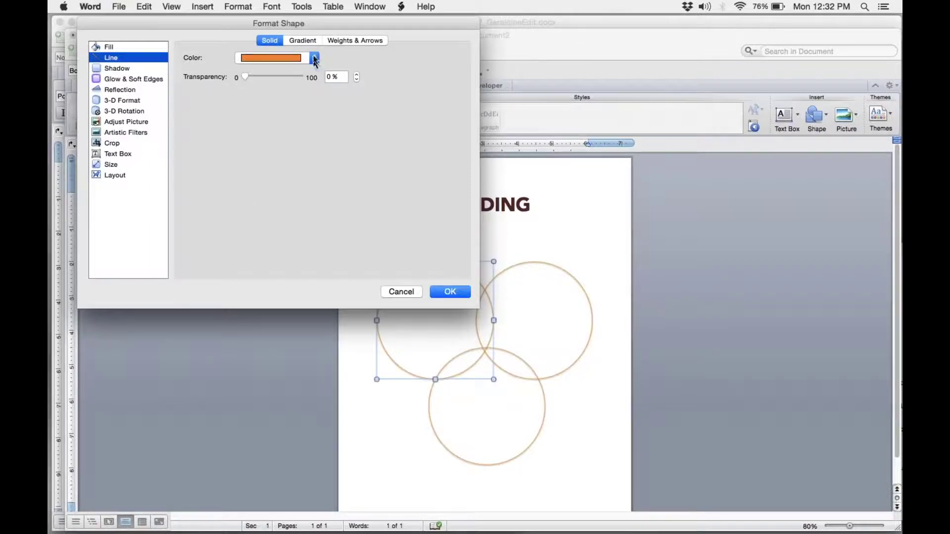
left_click(314, 57)
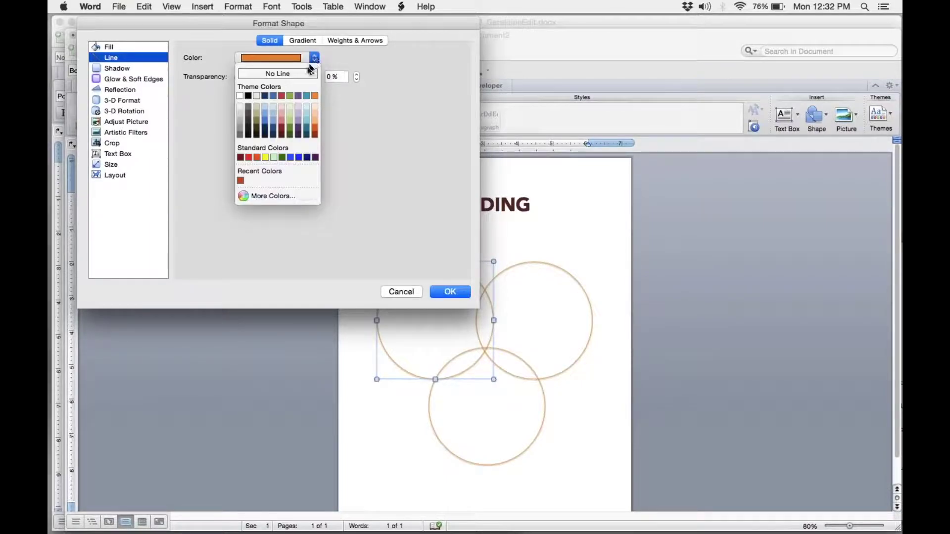
left_click(264, 196)
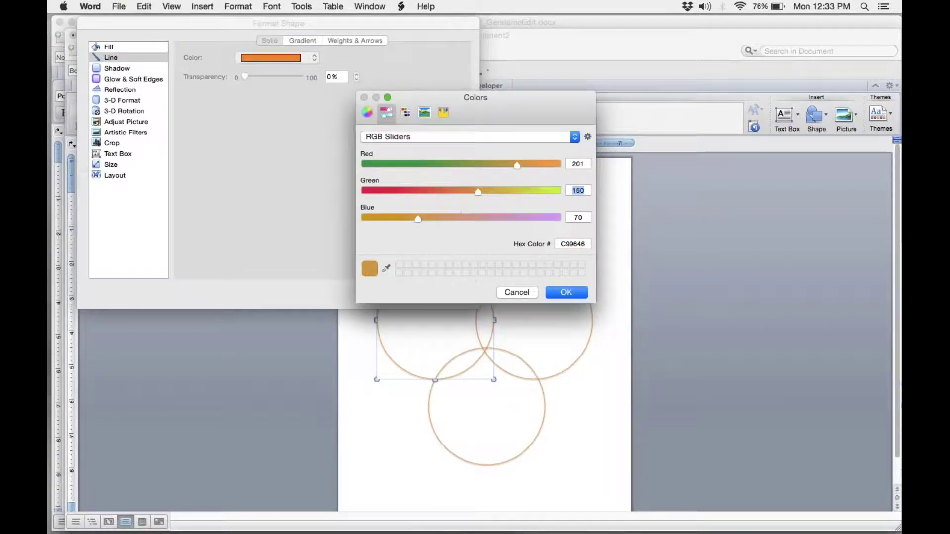
type("85")
key("Tab")
type("2")
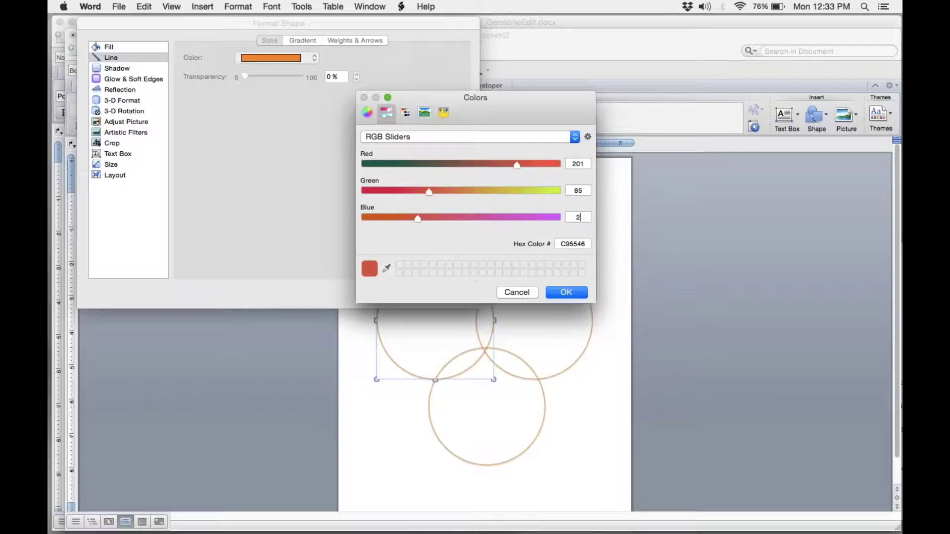
left_click(566, 294)
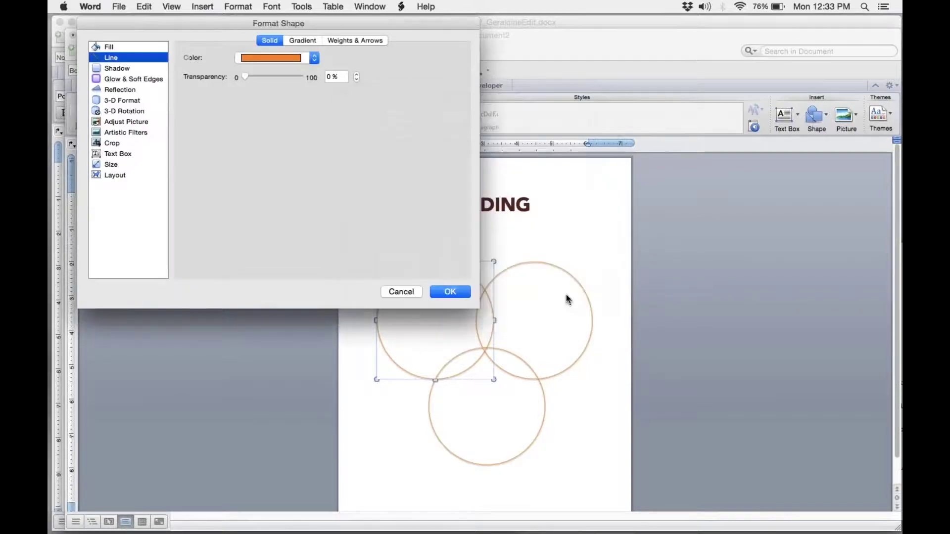
Confirm the top-left outline, then apply burnt orange to the top-right and bottom circles.
left_click(464, 294)
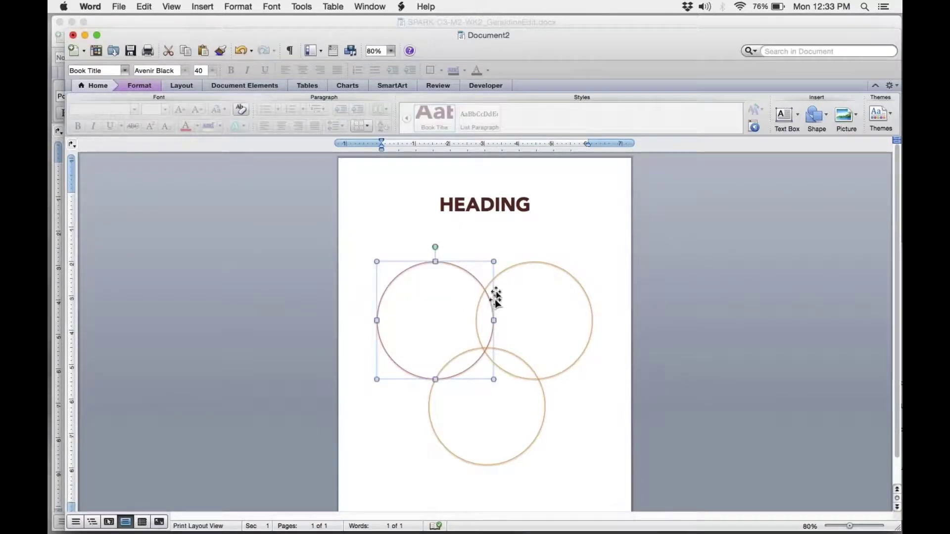
left_click(513, 270)
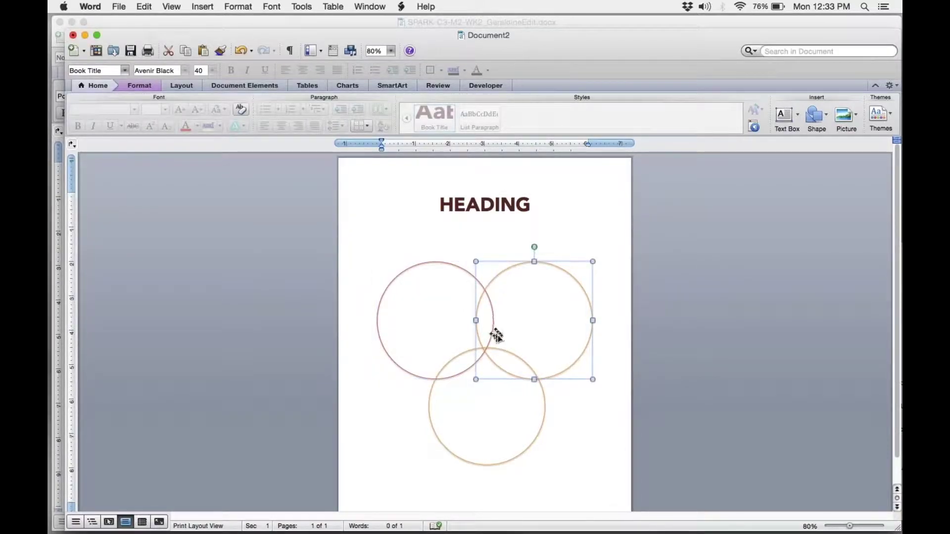
left_click(458, 355, "shift")
right_click(459, 355)
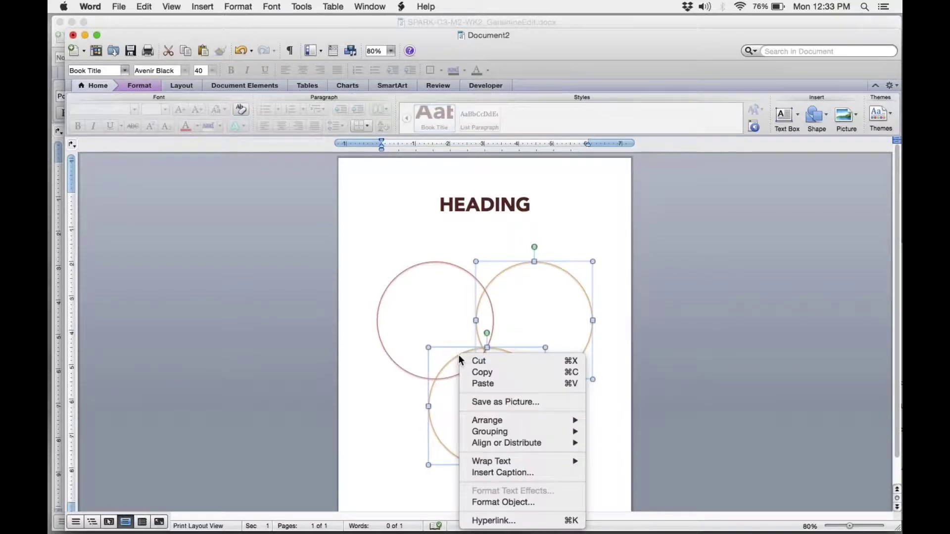
left_click(489, 505)
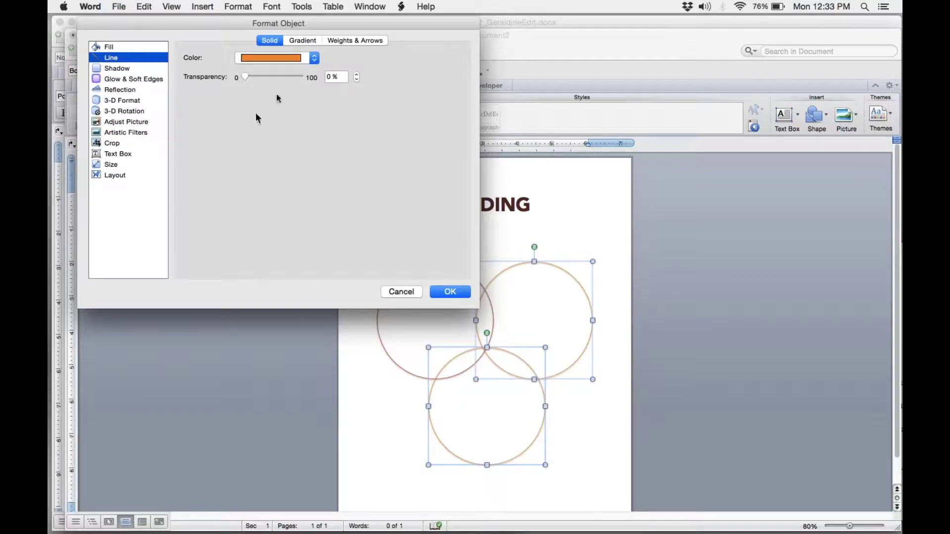
left_click(314, 58)
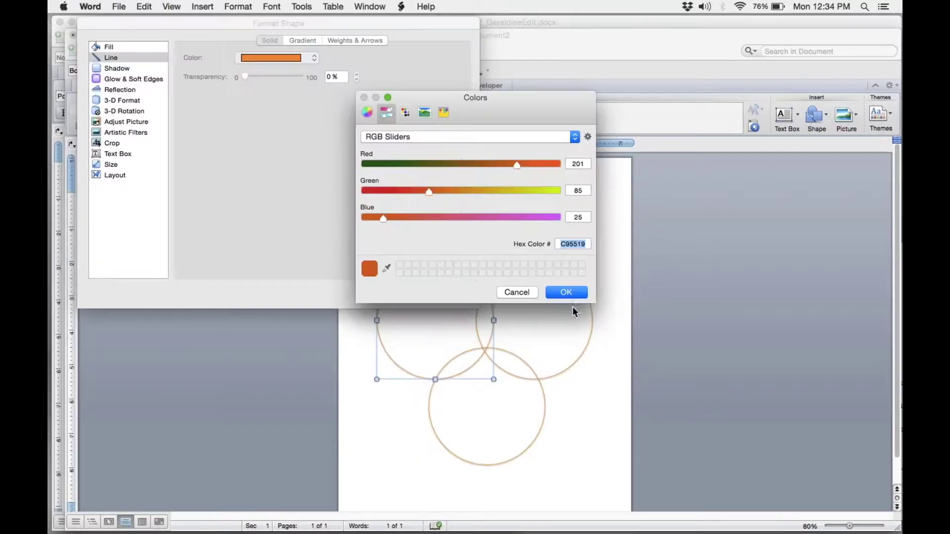
left_click(566, 292)
left_click(448, 290)
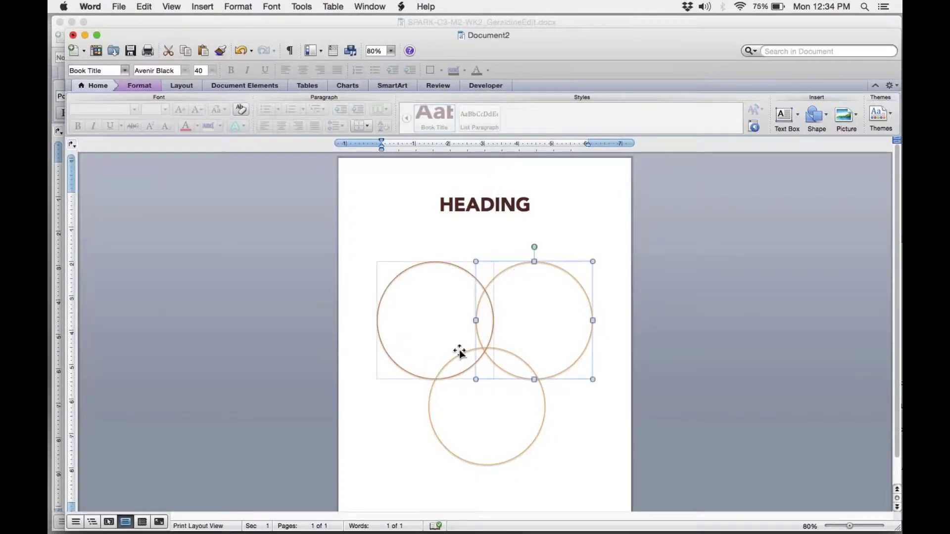
Reapply the recent burnt orange swatch as the outline of both remaining circles.
left_click(452, 361, "shift")
right_click(454, 365)
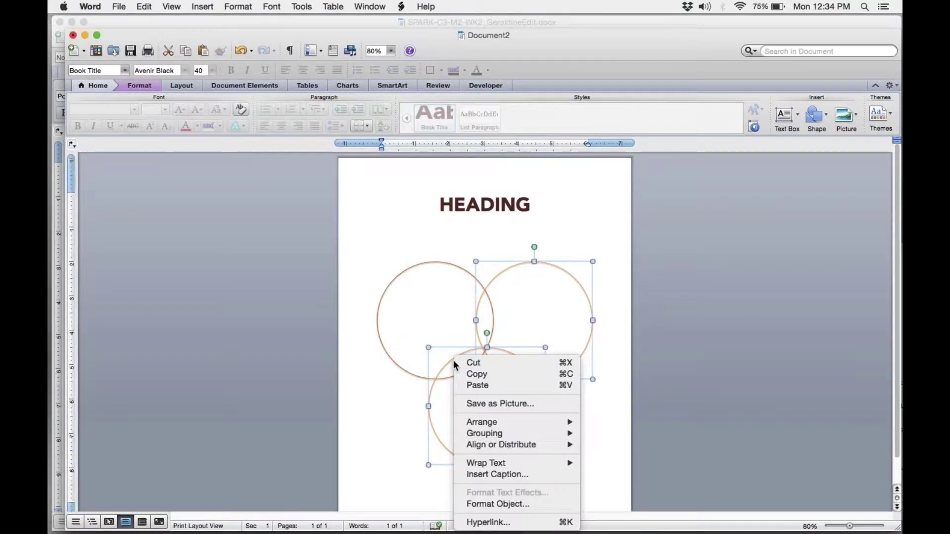
left_click(504, 505)
left_click(314, 58)
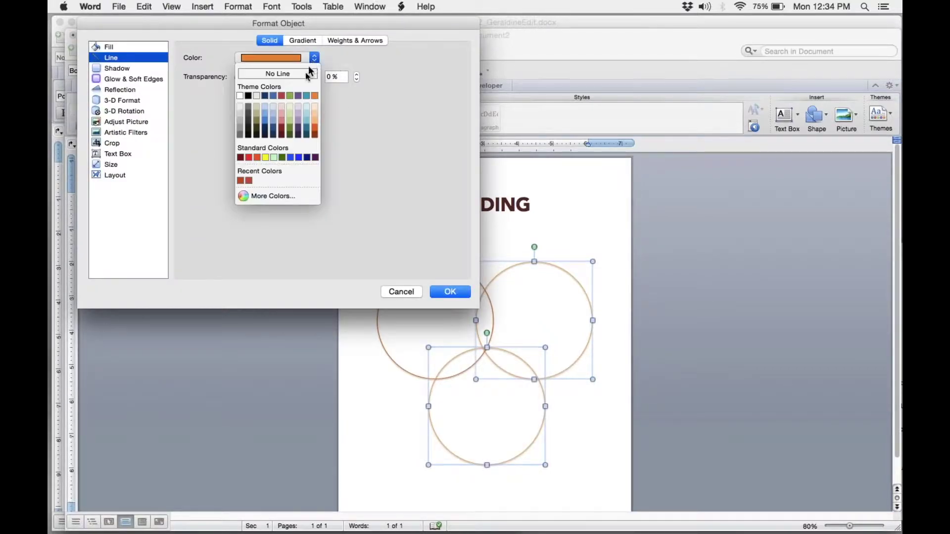
left_click(243, 181)
left_click(450, 292)
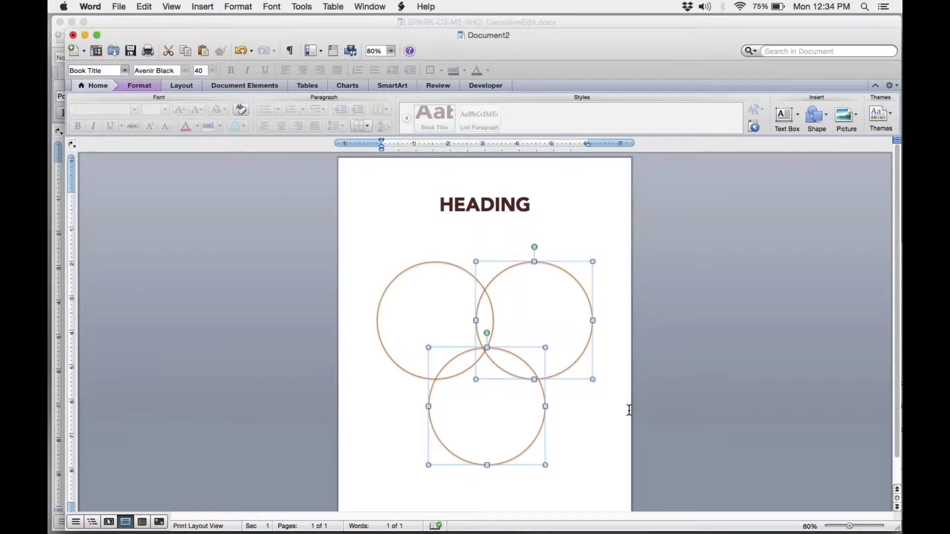
left_click(623, 411)
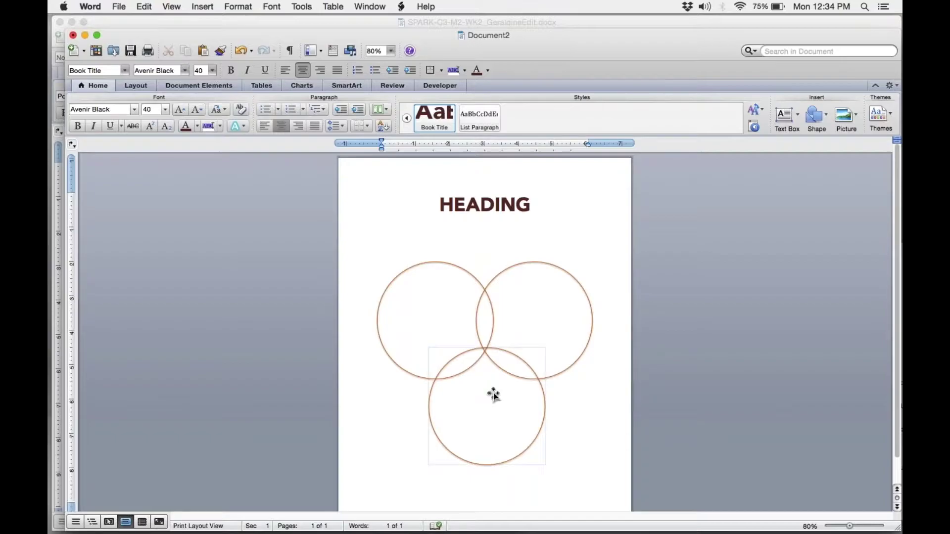
Verify the top-left circle's outline colour in Format Shape without changing it.
right_click(466, 280)
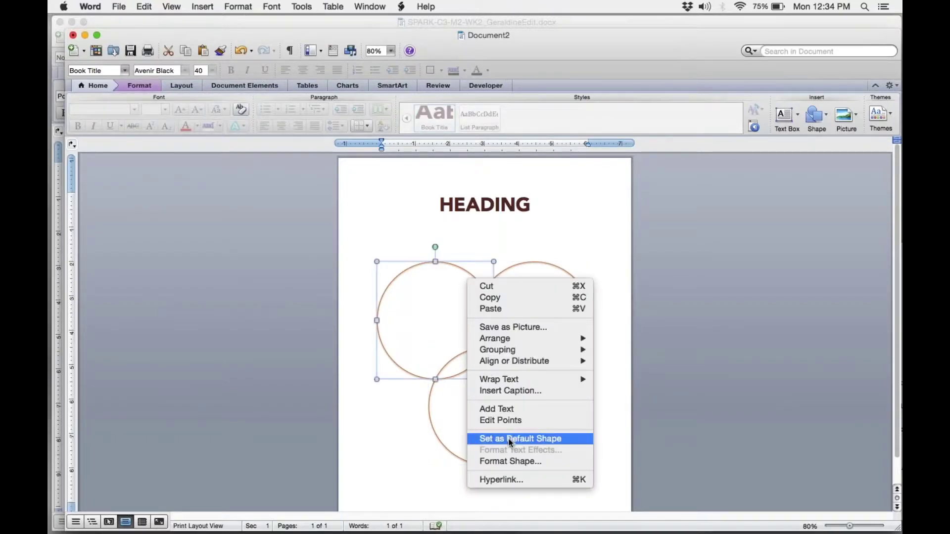
left_click(511, 461)
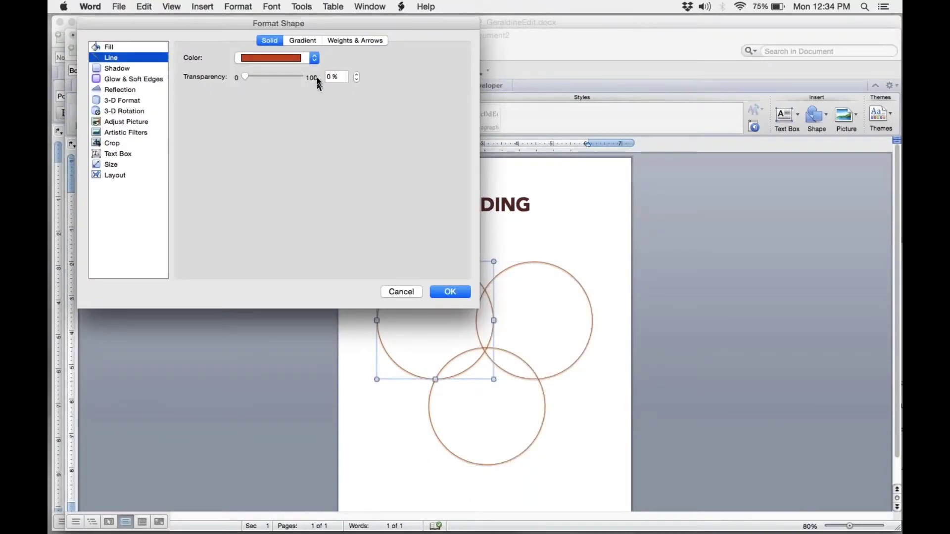
left_click(397, 293)
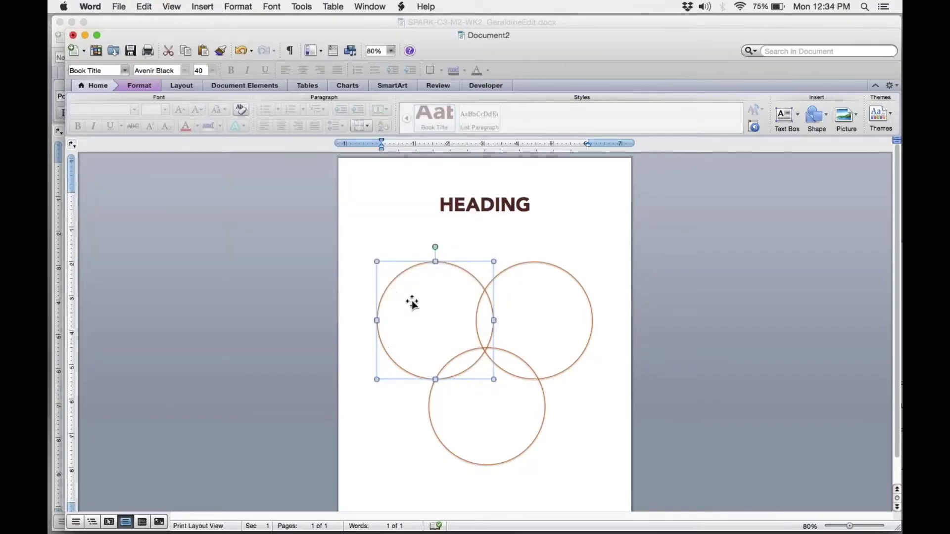
left_click(618, 423)
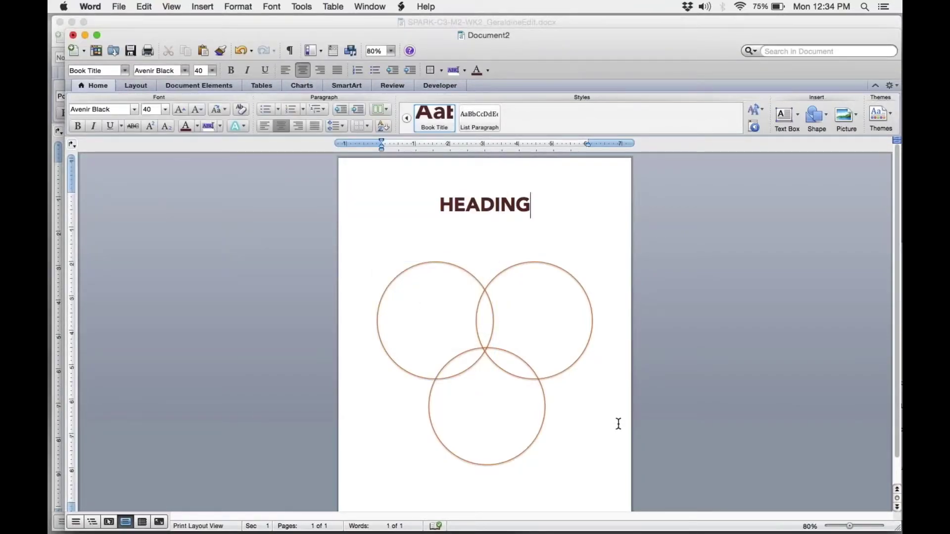